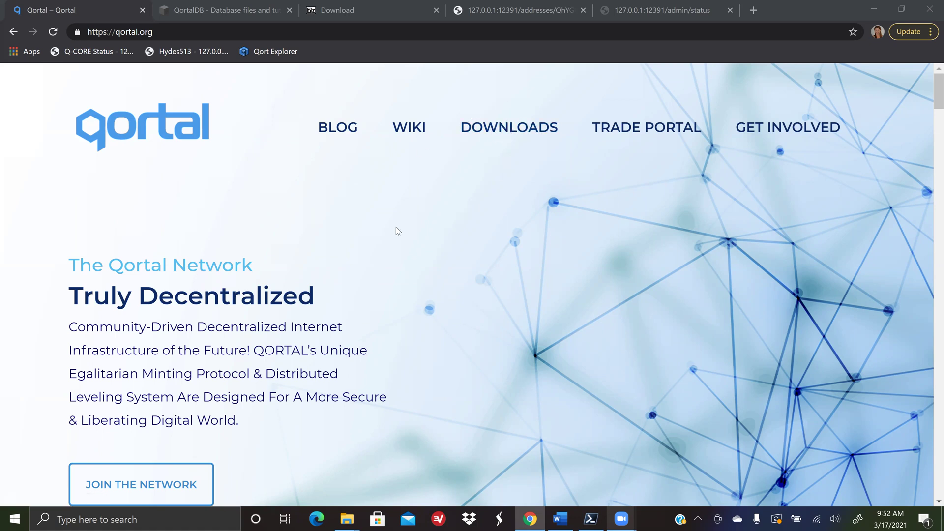
Look through the Qortal home page from the project introduction to the Get Involved and Phase 1 sections
scroll(423, 205, "down", 10)
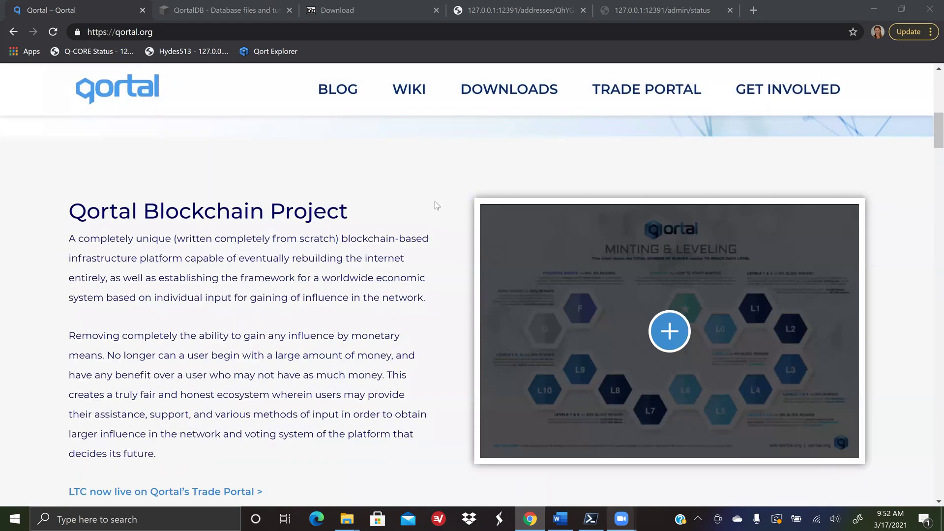
scroll(441, 202, "down", 8)
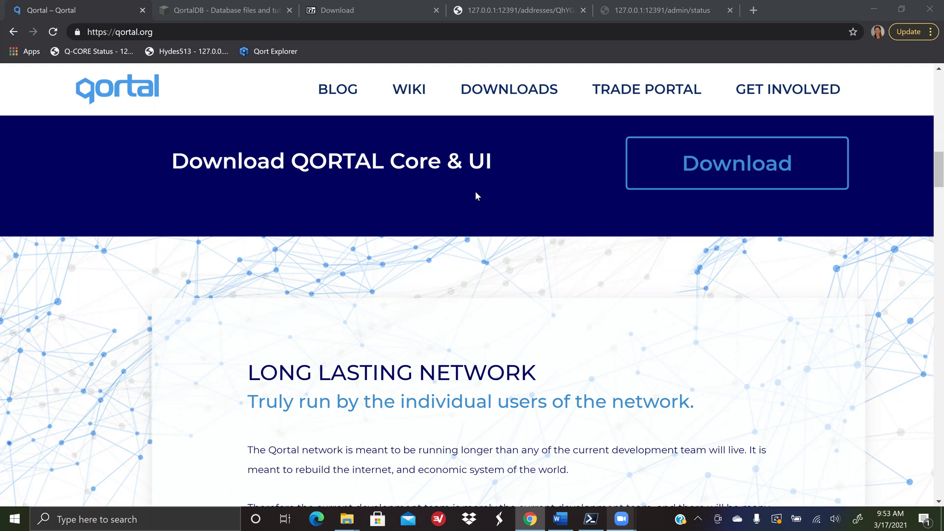
scroll(452, 214, "down", 15)
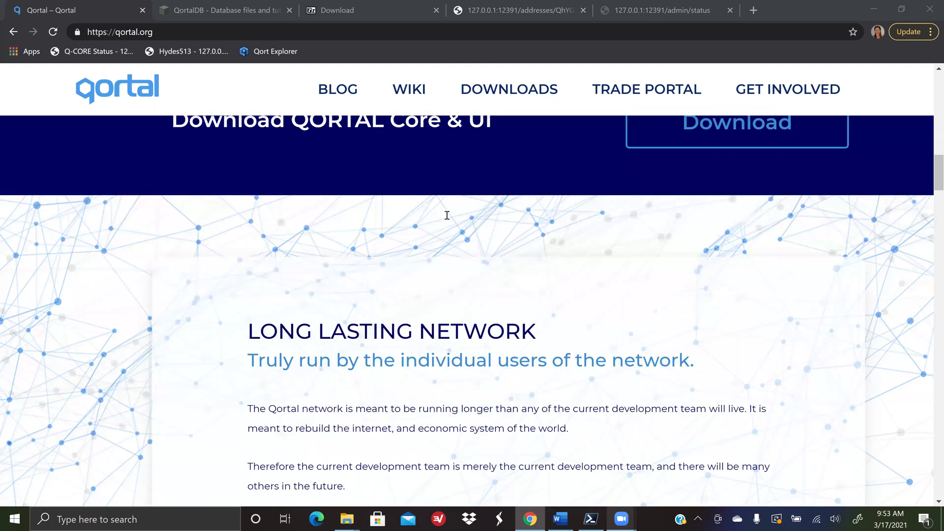
scroll(444, 205, "down", 18)
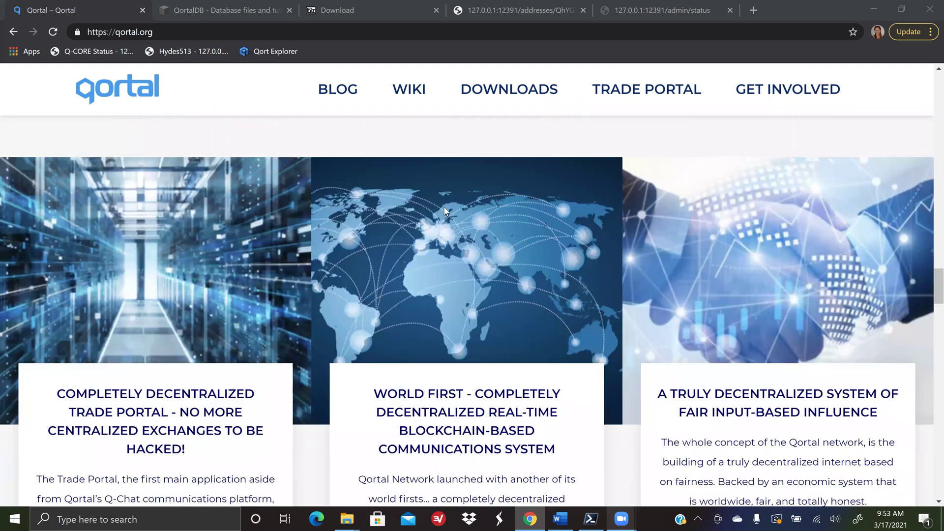
scroll(448, 206, "down", 8)
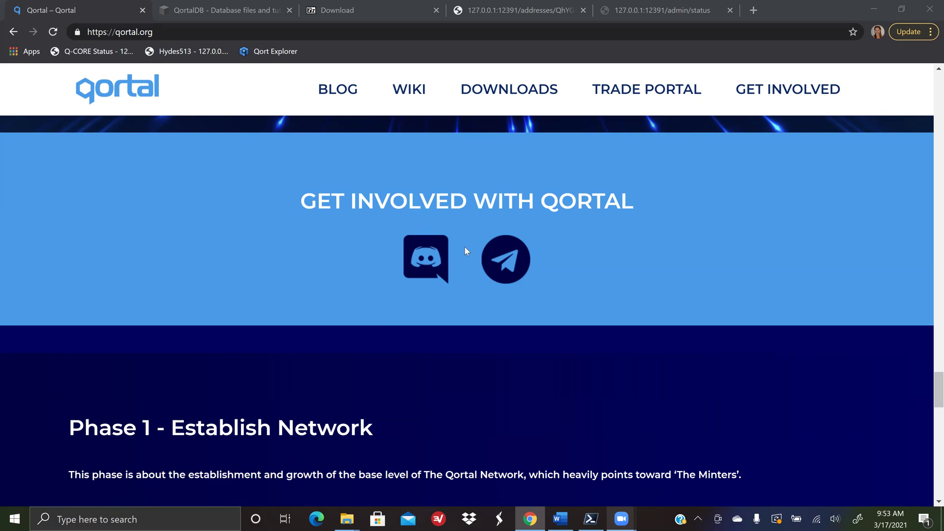
Open the Qortal site's downloads page and find the Windows installers for Qortal Core and Qortal UI
left_click(511, 90)
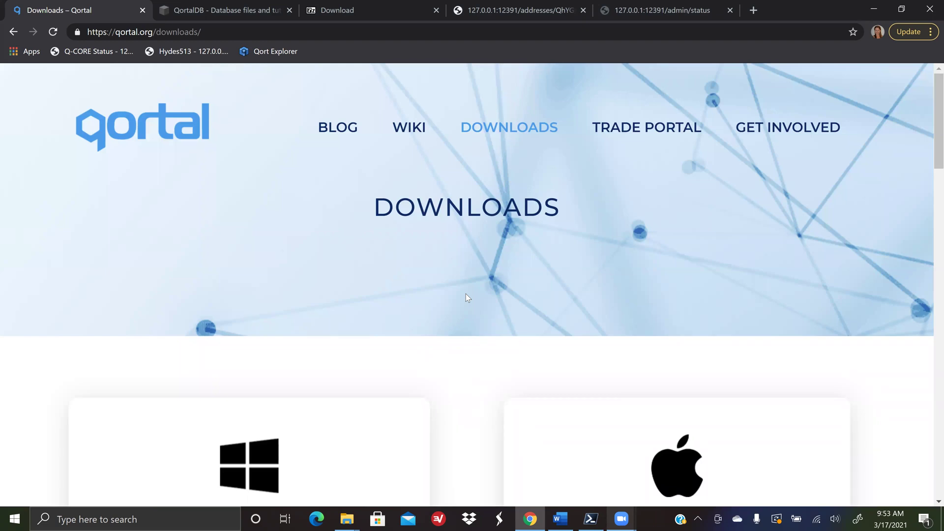
scroll(466, 285, "down", 9)
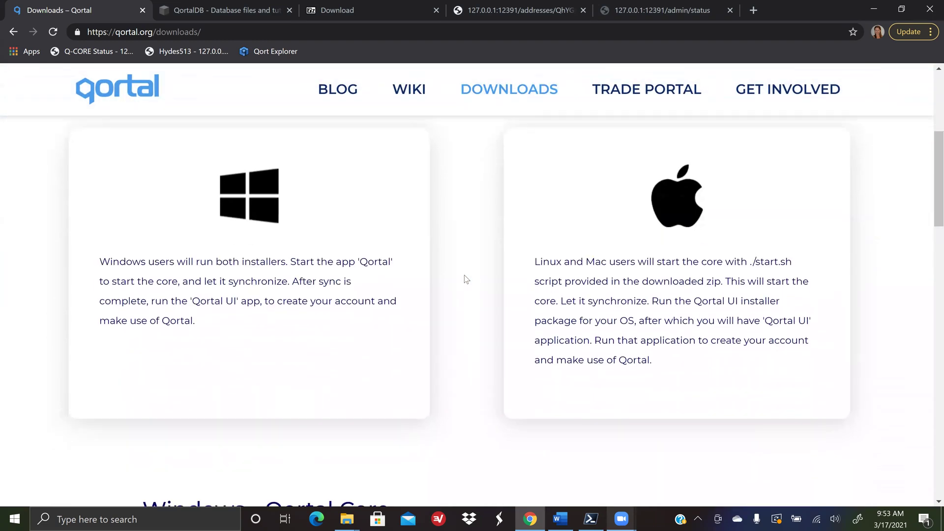
scroll(466, 275, "down", 2)
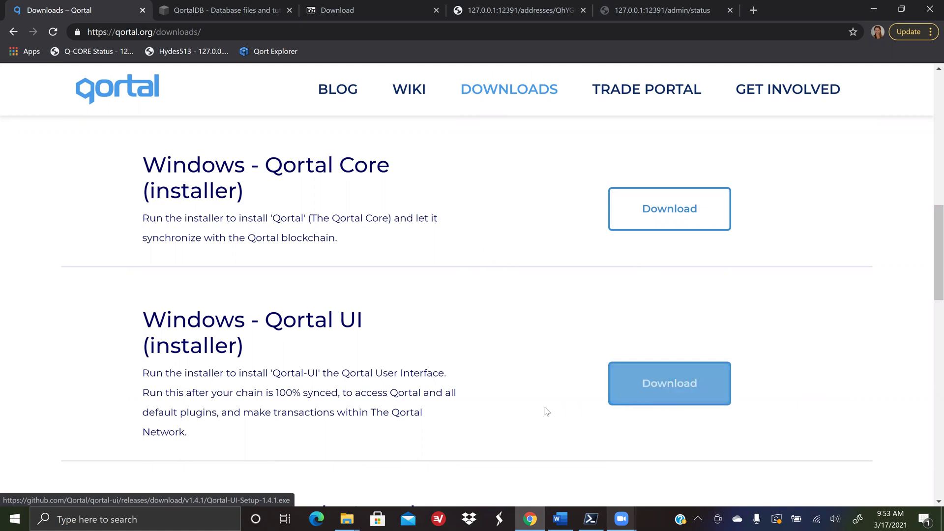
Switch to the Downloads folder in File Explorer to view the Qortal-1.4.4 and Qortal-UI-Setup-1.4.1 installers
left_click(346, 516)
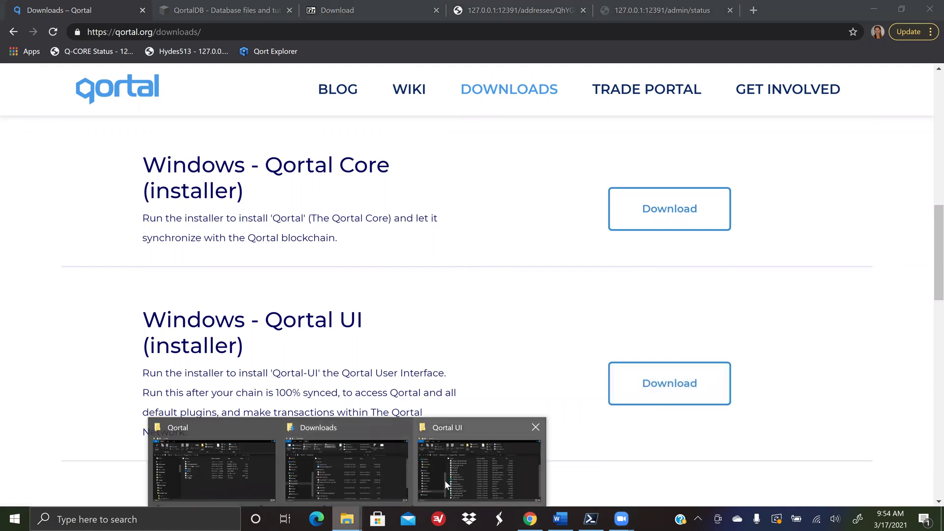
left_click(373, 476)
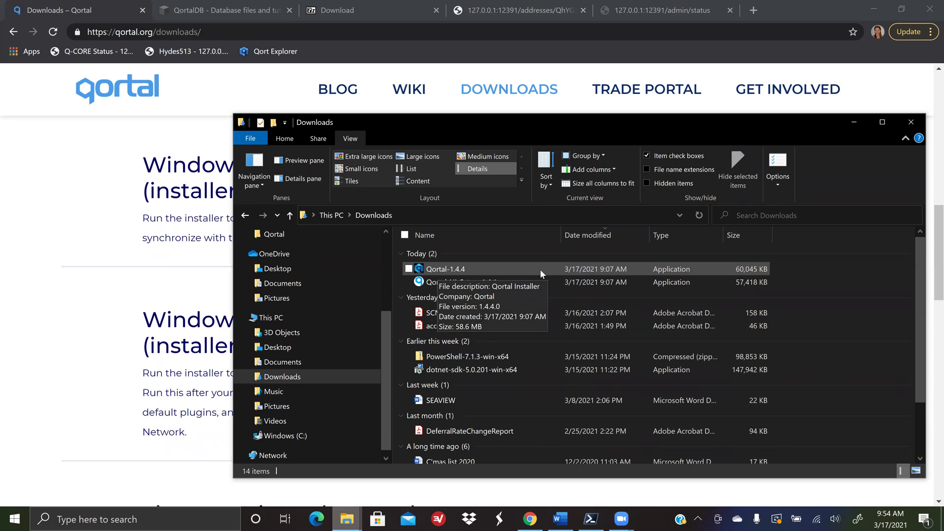
Open the settings JSON file from the Qortal program folder, view its contents, and close it
mouse_move(347, 518)
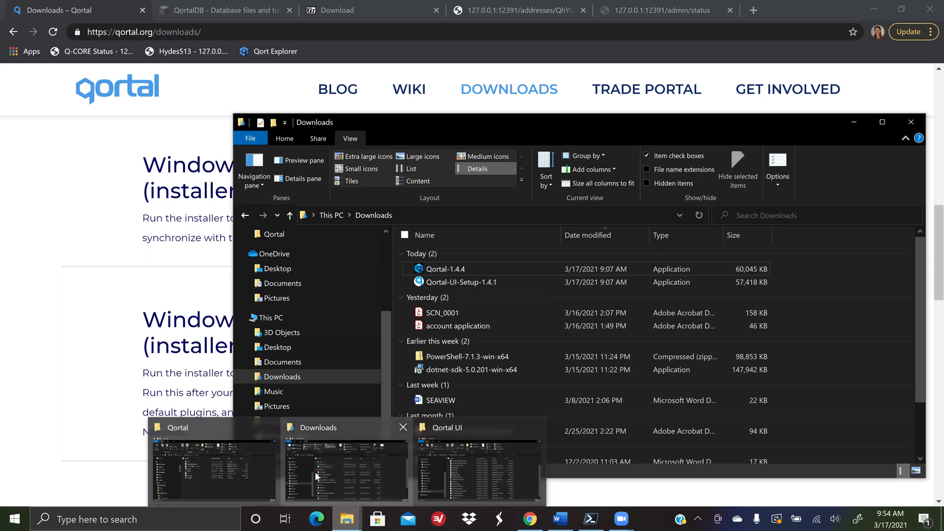
left_click(251, 463)
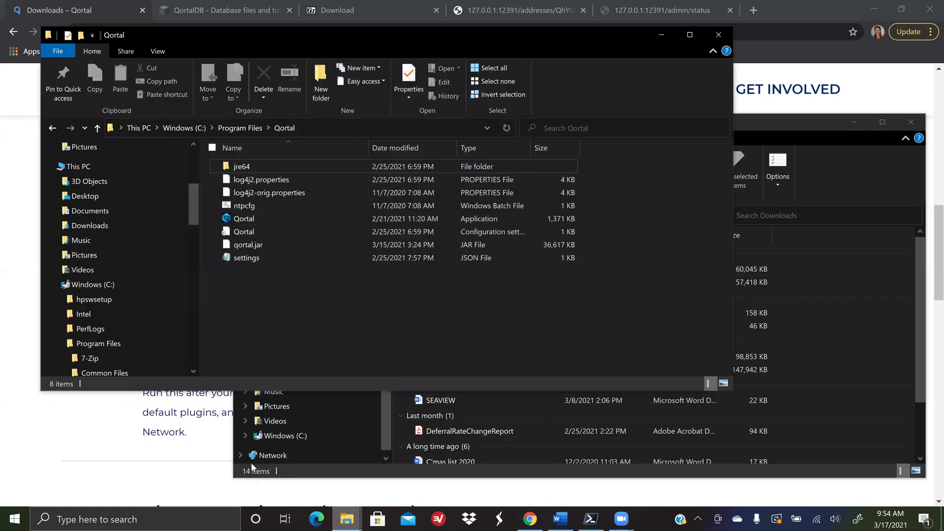
right_click(264, 259)
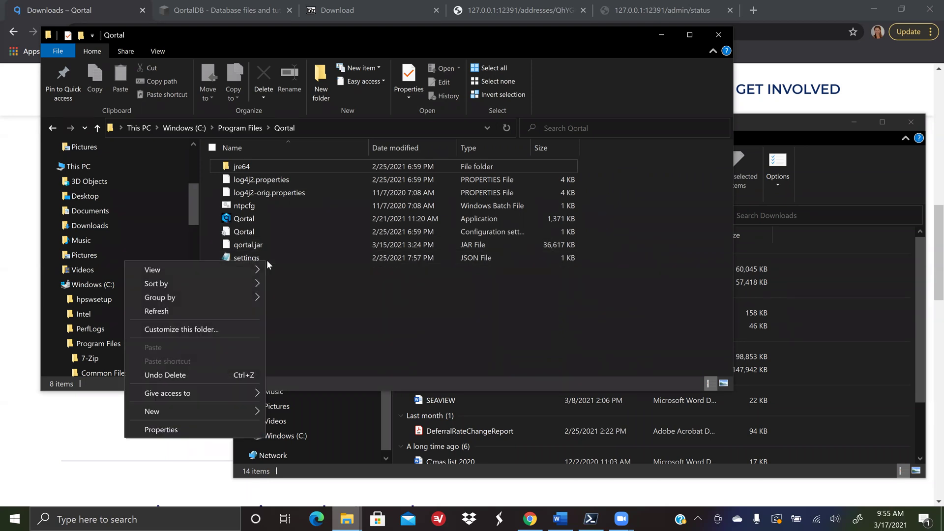
left_click(270, 258)
right_click(269, 258)
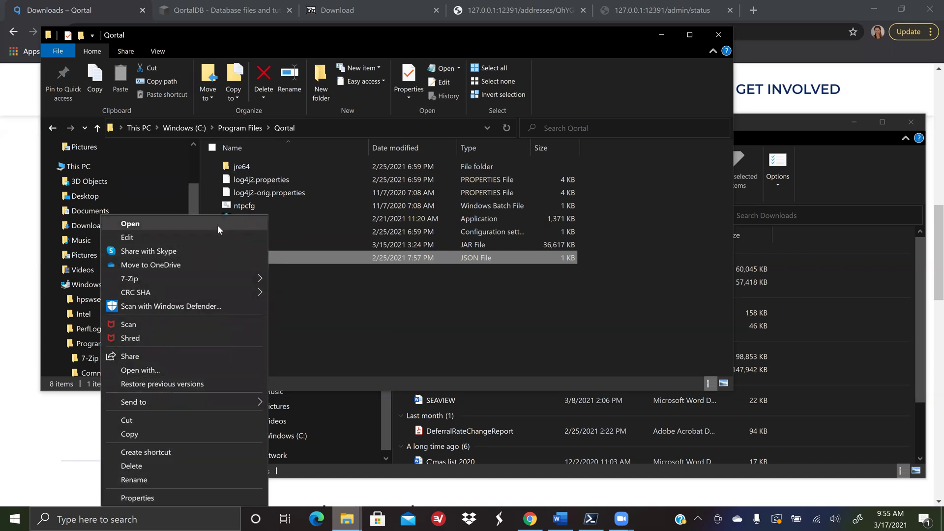
left_click(218, 226)
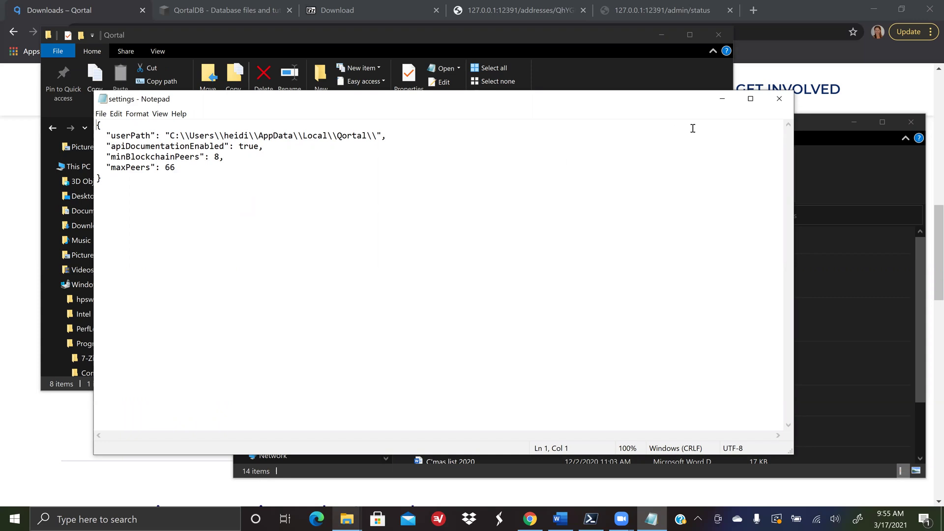
left_click(779, 101)
Reopen the Qortal settings file, highlight its userPath line, and close the file without editing
left_click_drag(265, 257, 410, 311)
right_click(256, 259)
left_click(214, 226)
key("ctrl+a")
left_click(241, 195)
left_click_drag(399, 135, 92, 135)
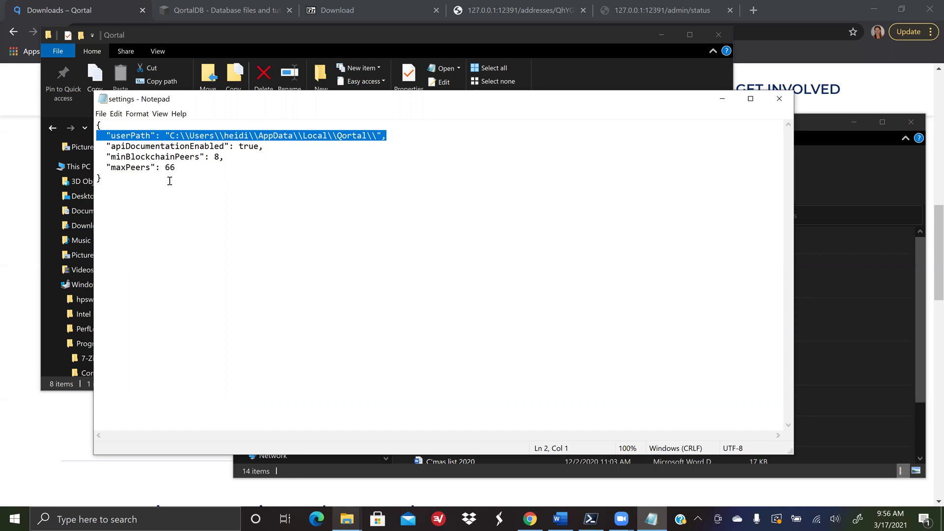
left_click(776, 103)
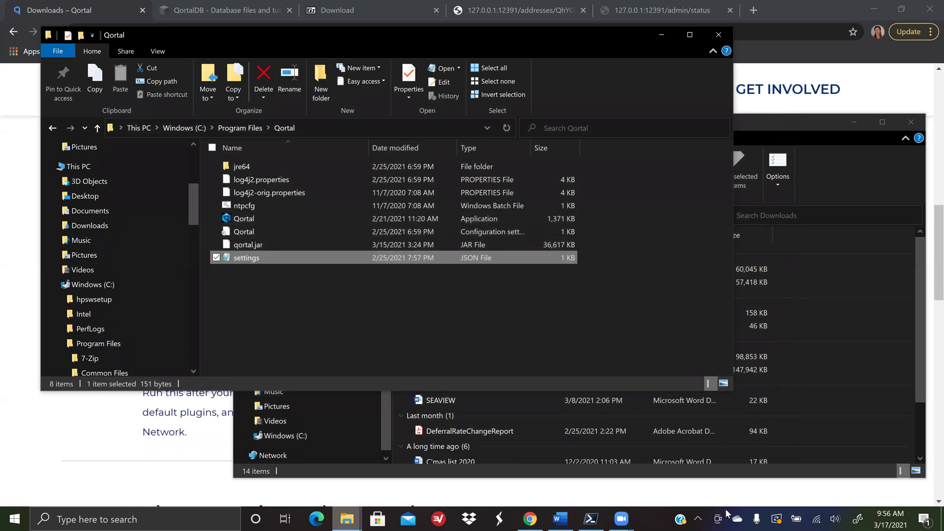
Check the running Qortal Core's status in the system tray and exit the core
left_click(699, 520)
mouse_move(722, 473)
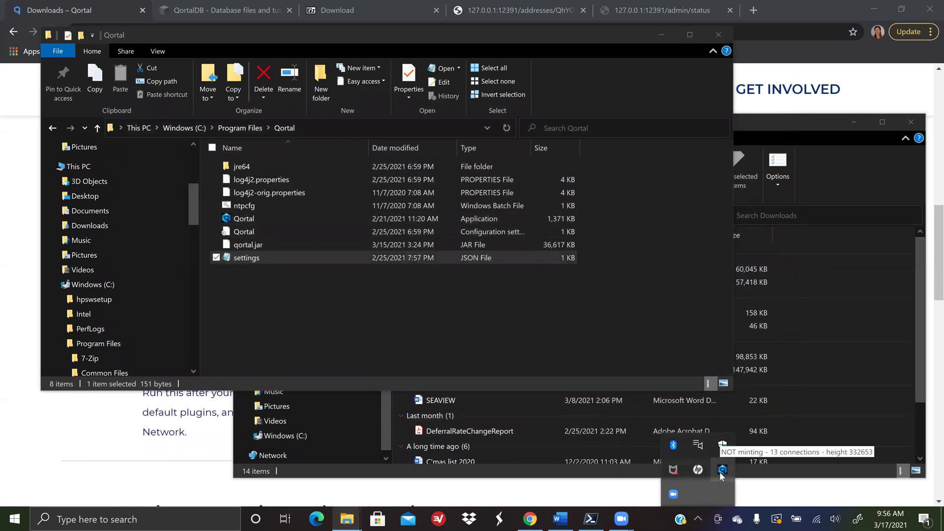
right_click(723, 474)
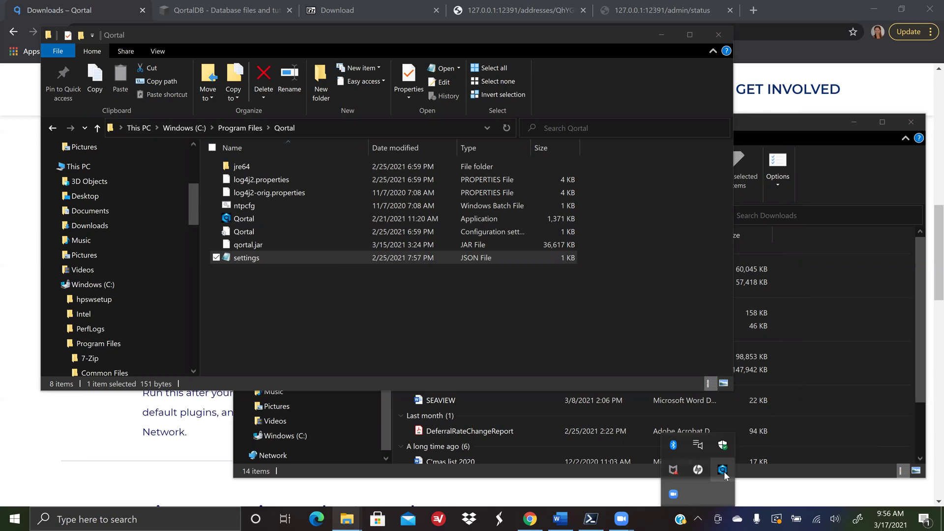
left_click(871, 521)
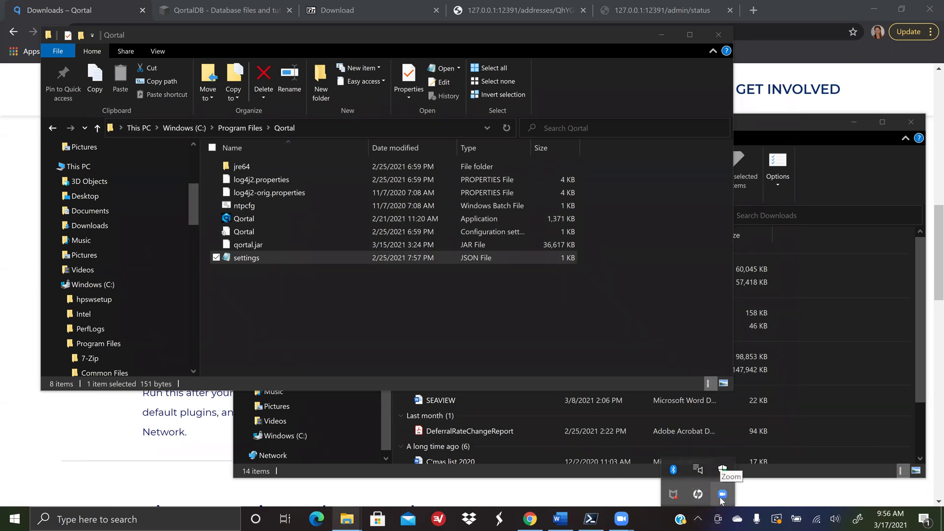
left_click(535, 334)
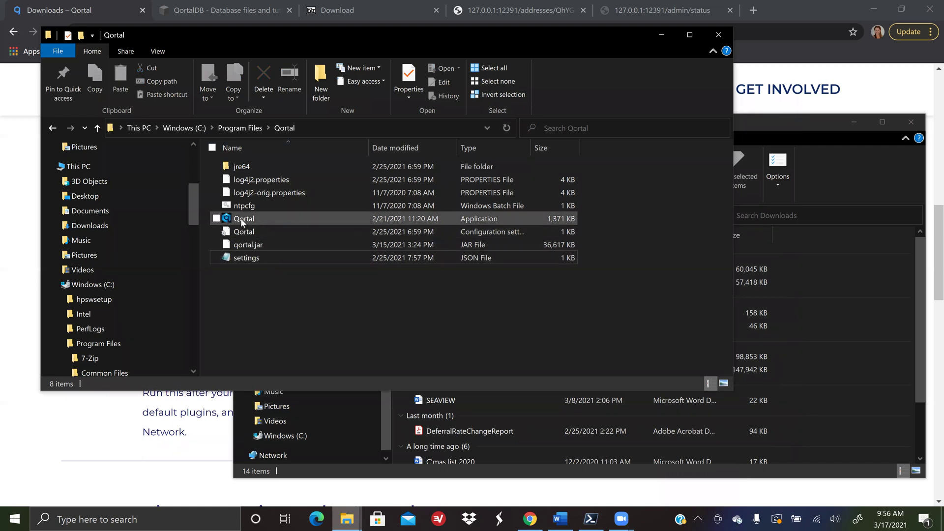
Start the Qortal application from its program folder and check that its icon is in the system tray
left_click(242, 222)
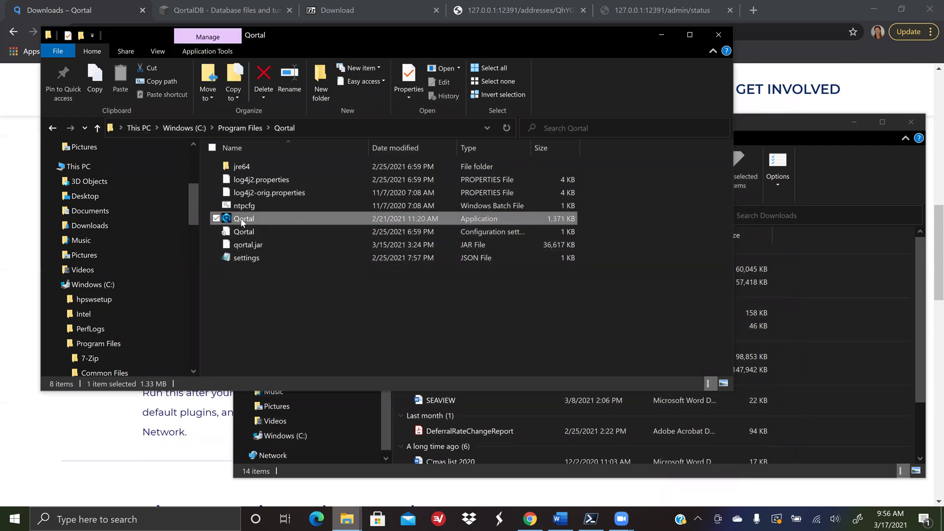
double_click(242, 222)
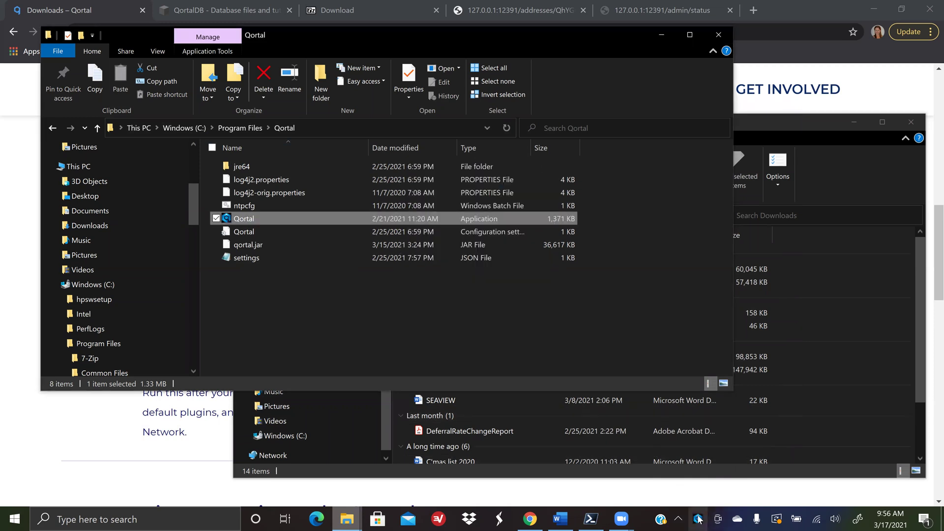
mouse_move(701, 519)
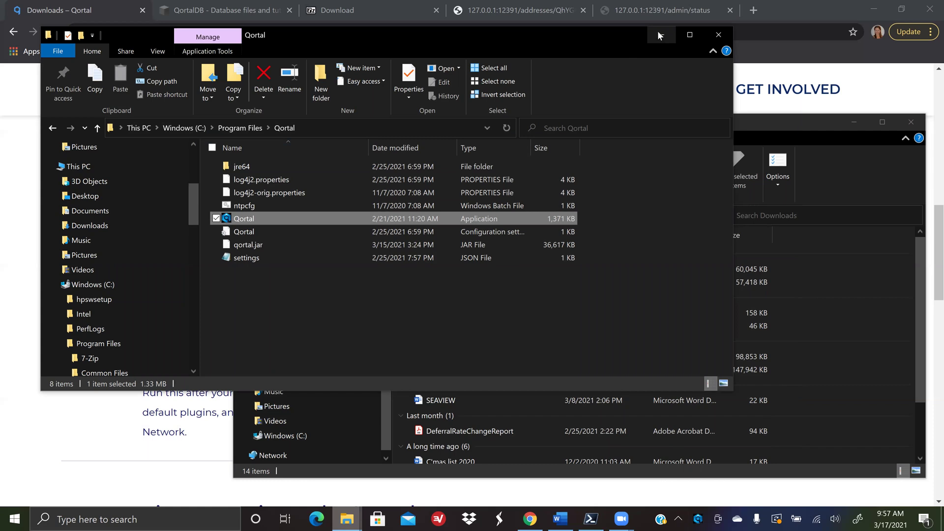
Return to the browser and view the Link 1 database download on the QortalDB page
left_click(47, 466)
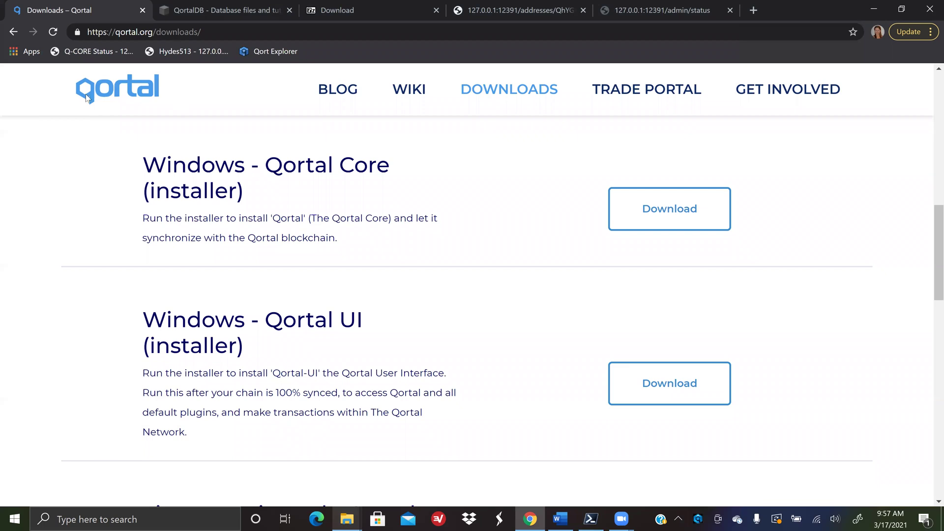
left_click(221, 11)
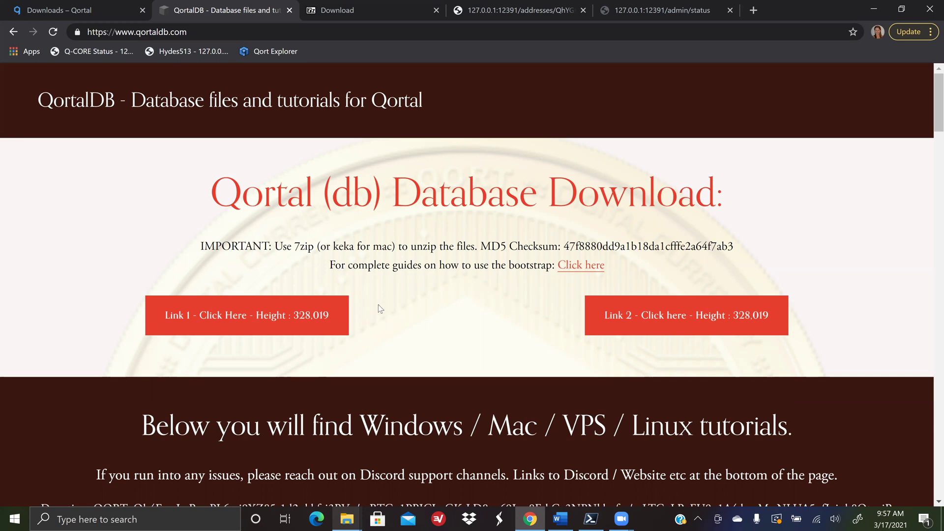
left_click(311, 322)
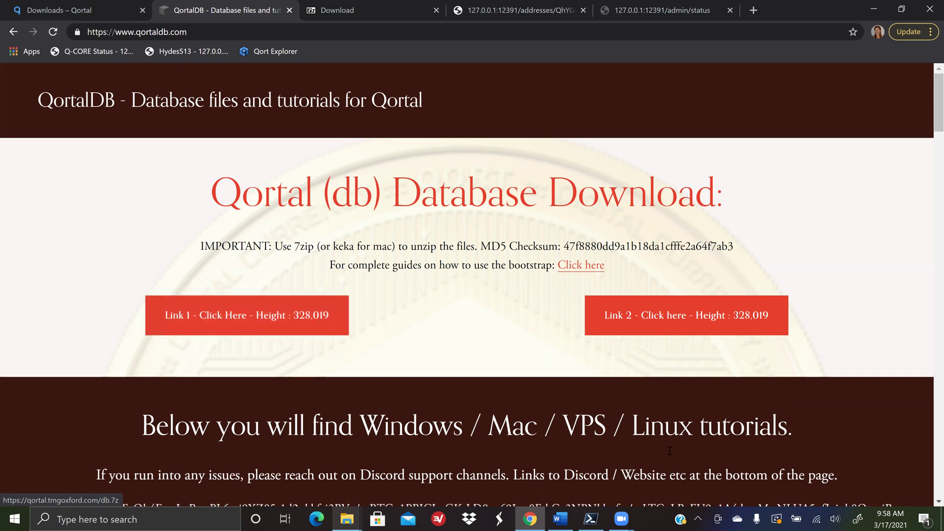
Check the Qortal Core icon among the hidden system tray icons and return to the QortalDB page
left_click(697, 519)
mouse_move(723, 471)
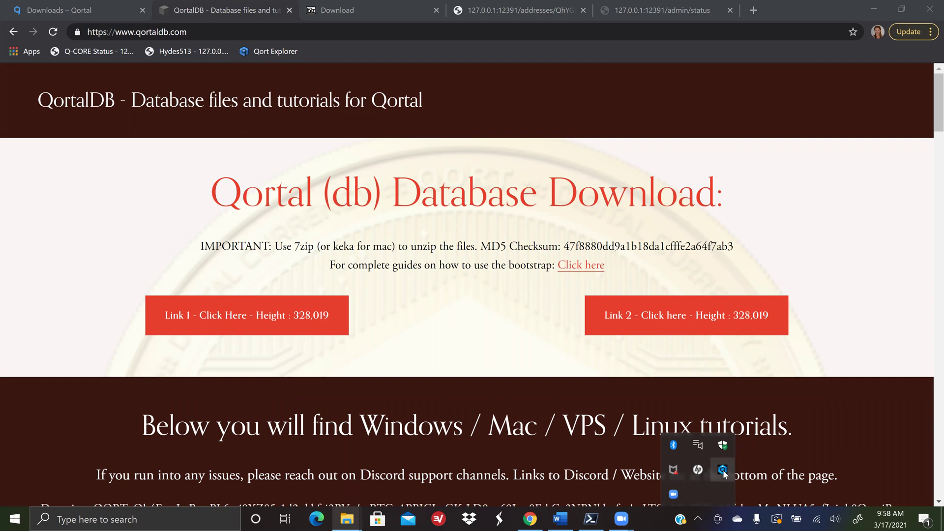
left_click(457, 312)
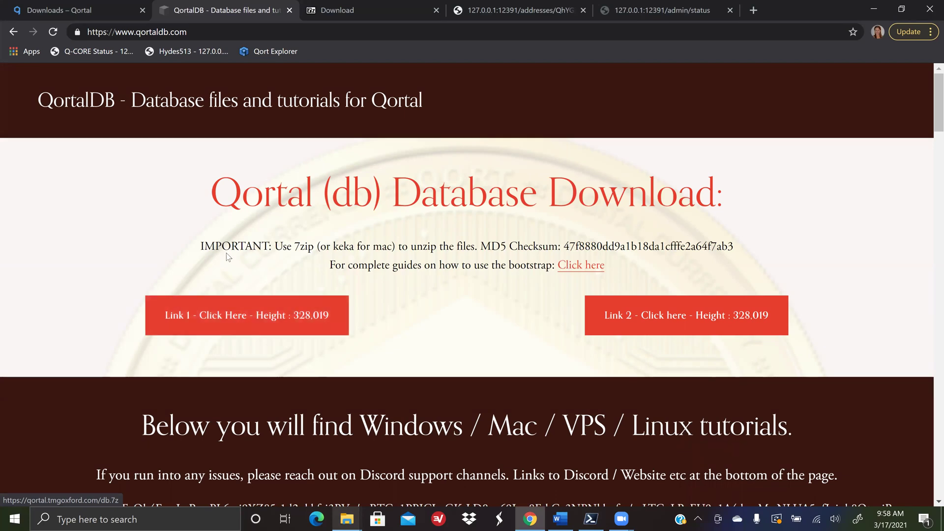
Highlight the "IMPORTANT: Use 7zip" instruction above the database links, then clear the selection
left_click_drag(210, 246, 318, 254)
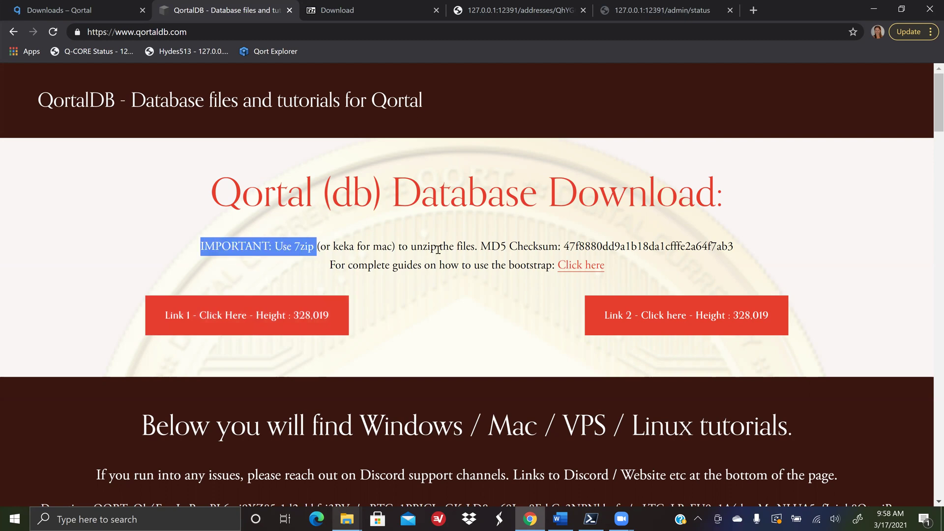
left_click(468, 306)
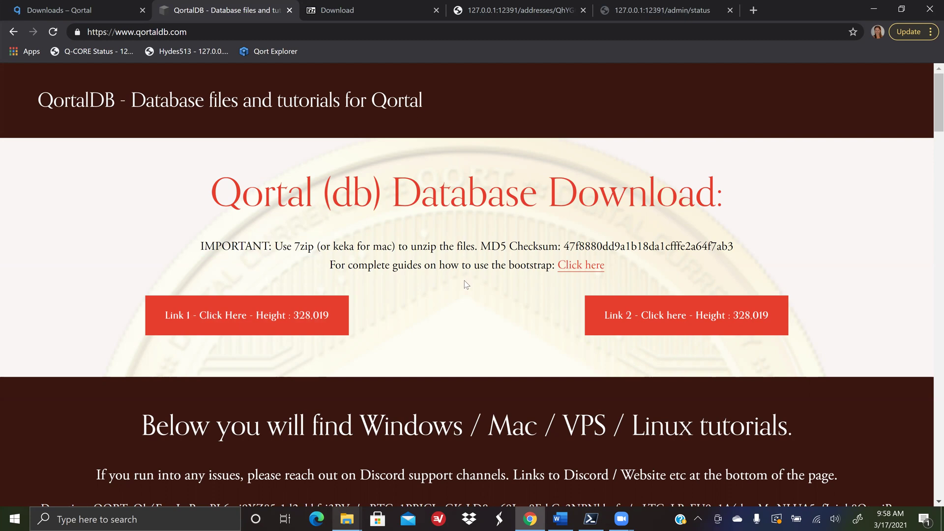
On the 7-Zip download page, highlight the release dates of 19.00 and 21.01 and the Intel 64 entry of the 64-bit Windows version
left_click(333, 18)
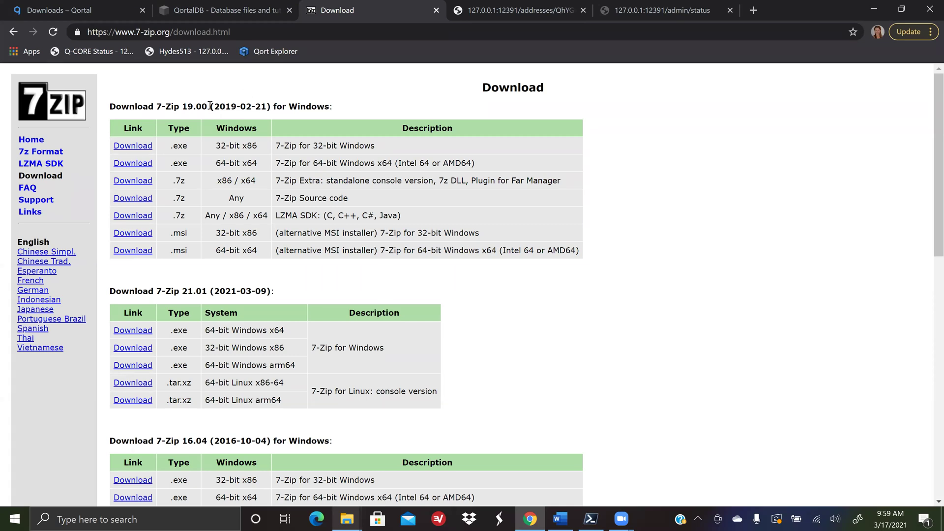
left_click_drag(210, 106, 265, 107)
left_click_drag(214, 291, 289, 292)
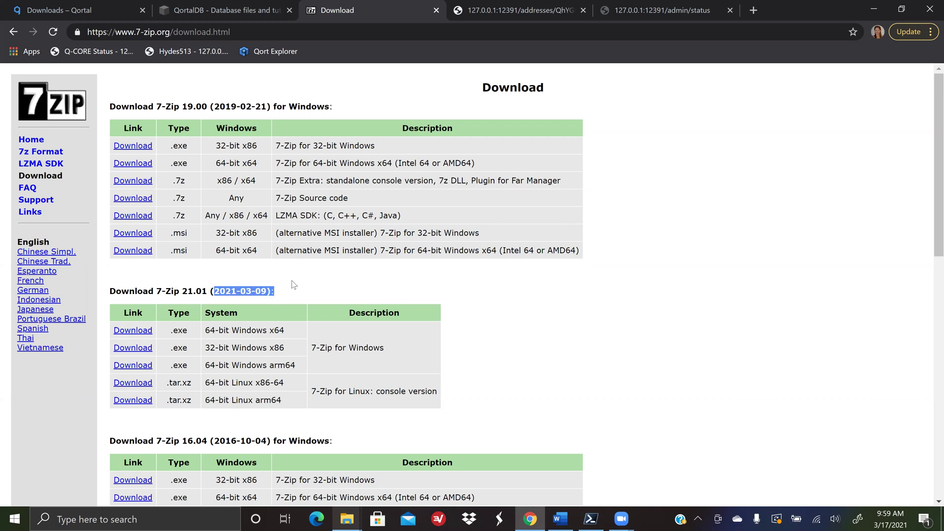
left_click(299, 285)
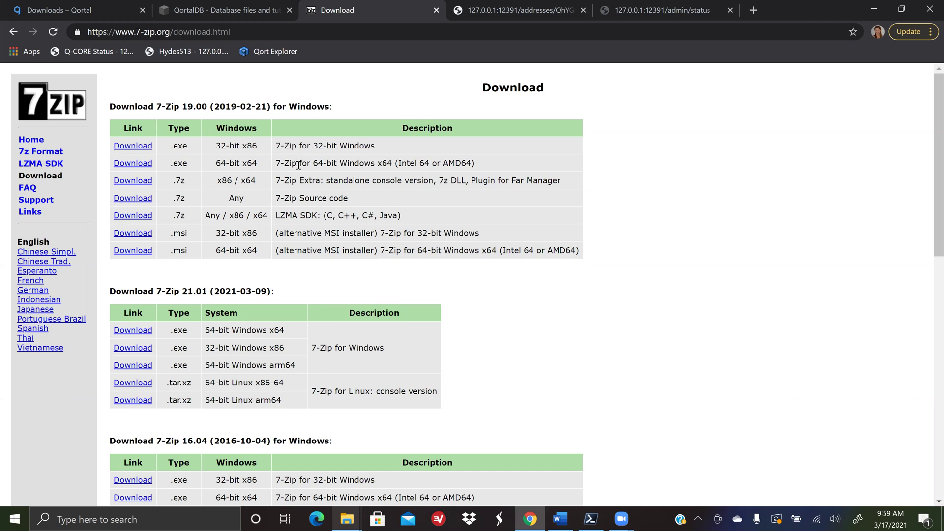
left_click_drag(430, 161, 399, 162)
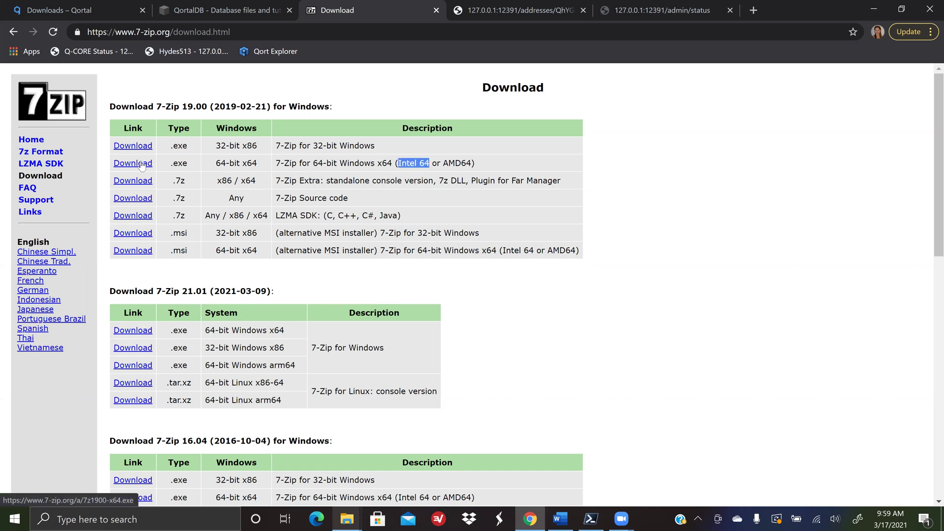
Clear the text selection on the 7-Zip page and bring up the Downloads and Qortal program folders in File Explorer
left_click(262, 163)
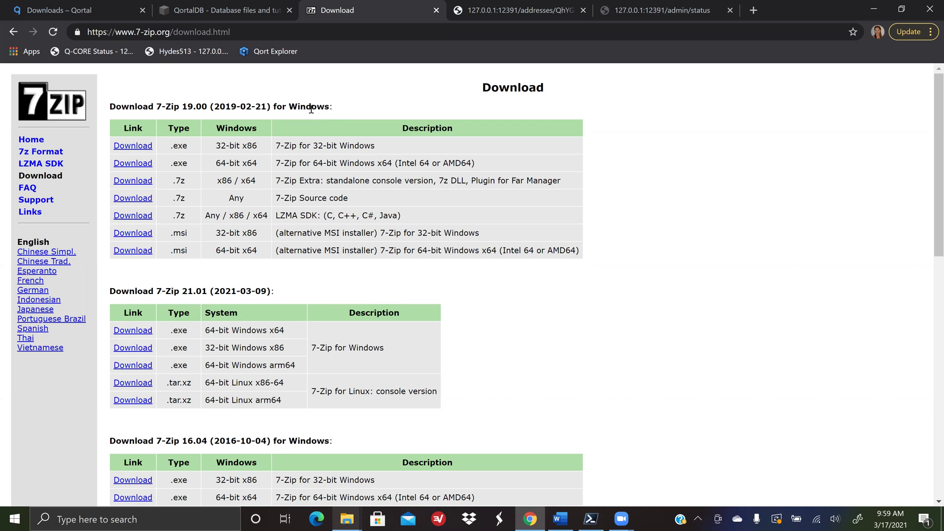
mouse_move(359, 520)
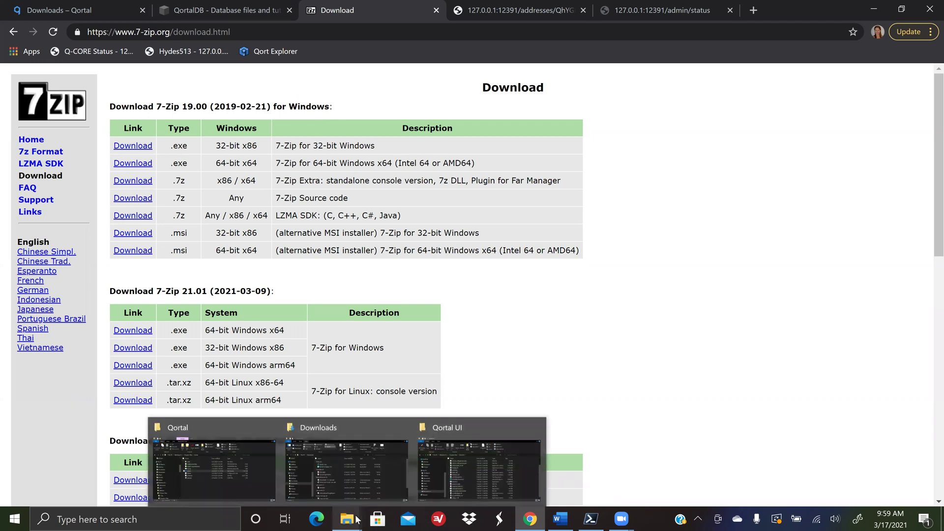
left_click(346, 486)
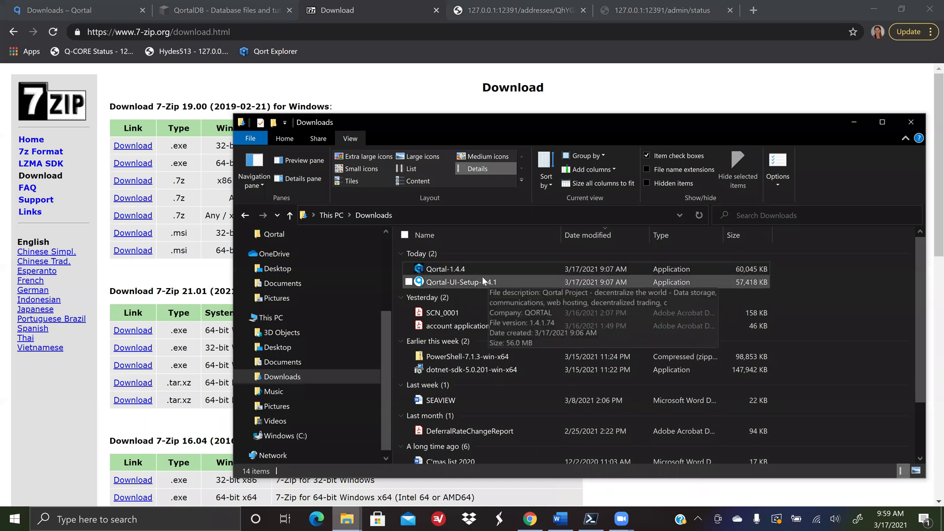
mouse_move(352, 520)
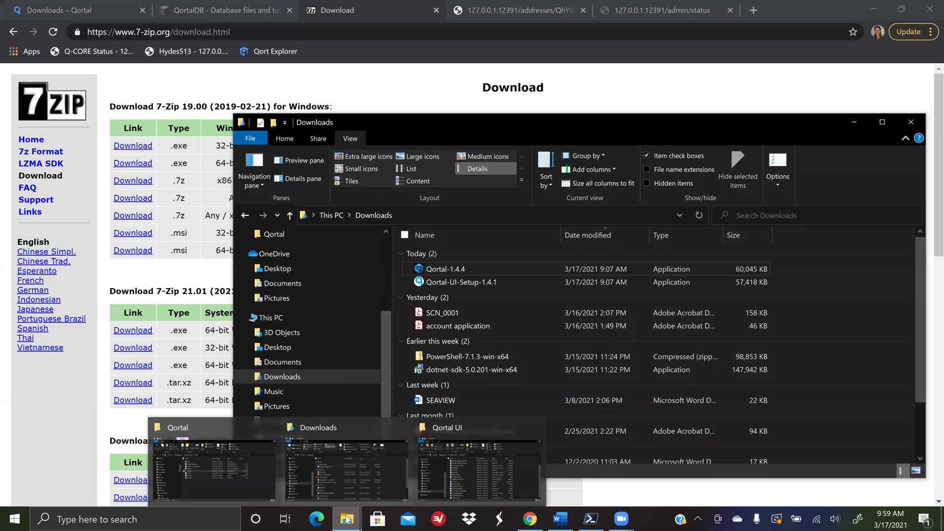
left_click(253, 473)
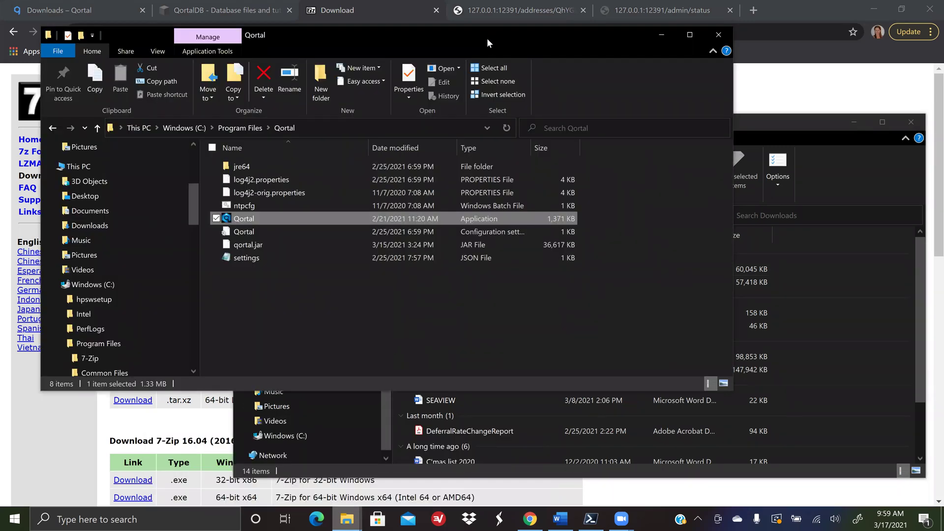
left_click_drag(487, 37, 469, 44)
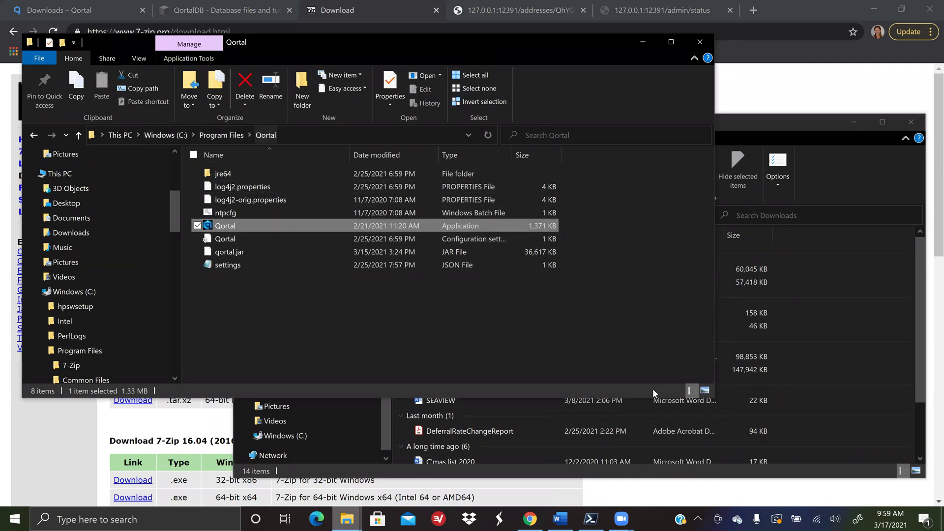
Check Qortal Core's status from its system tray icon, view its menu with the Exit command, and dismiss the menu
left_click(698, 519)
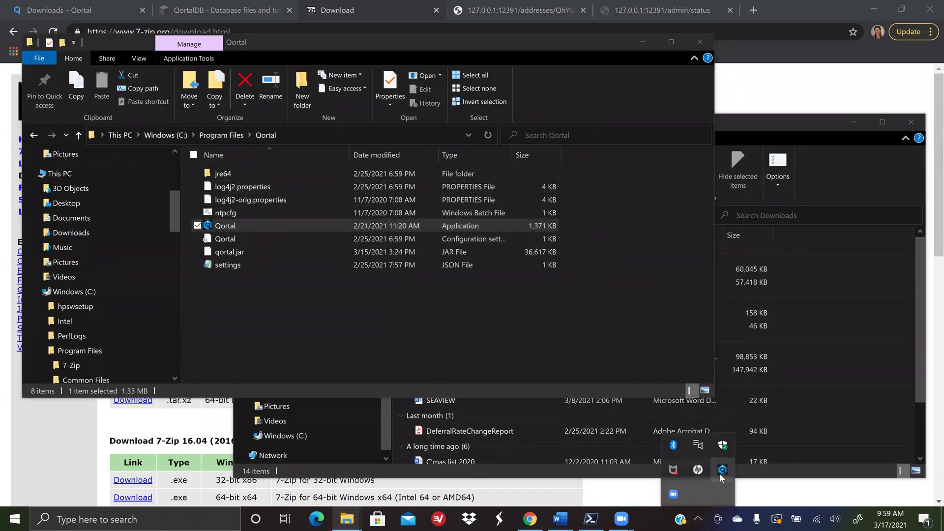
mouse_move(721, 474)
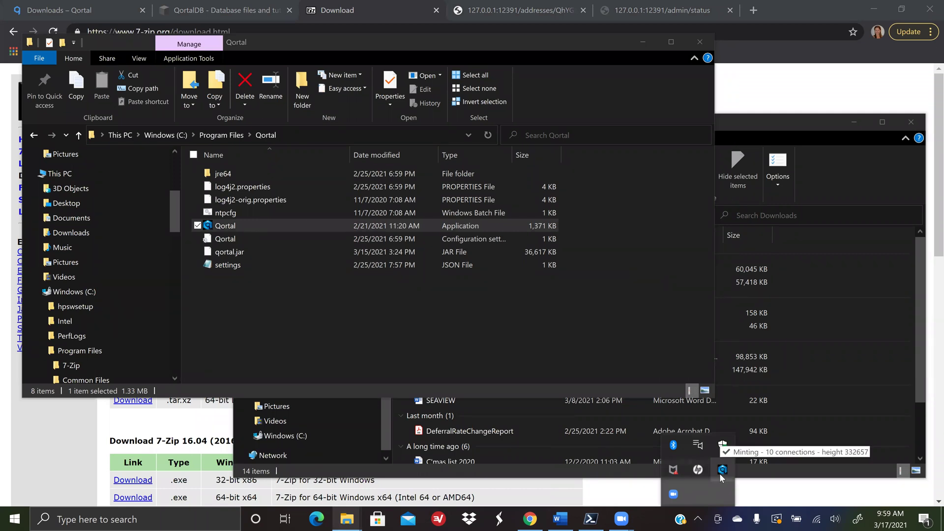
right_click(721, 476)
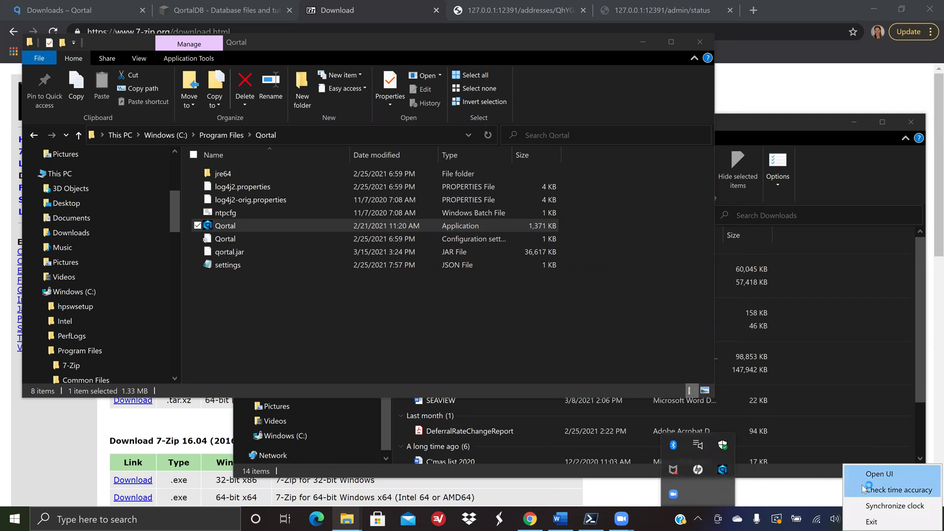
left_click(875, 523)
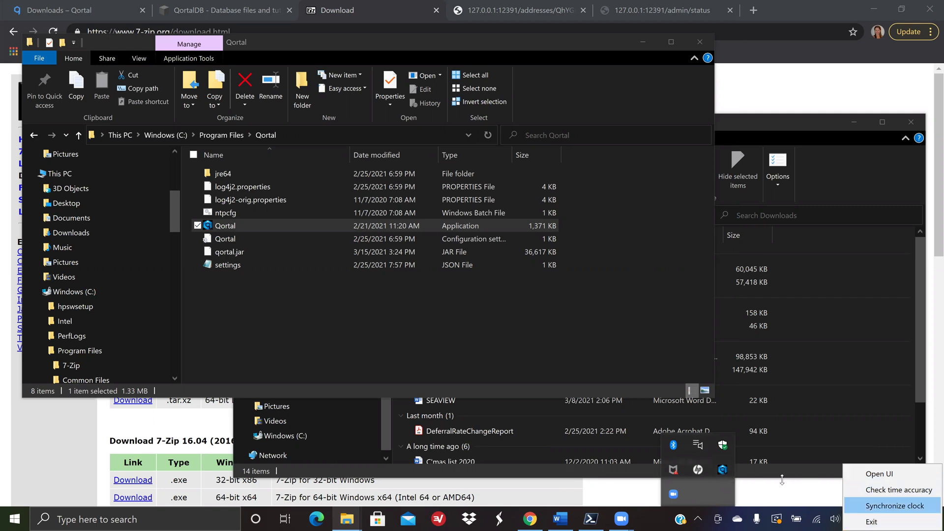
left_click(492, 327)
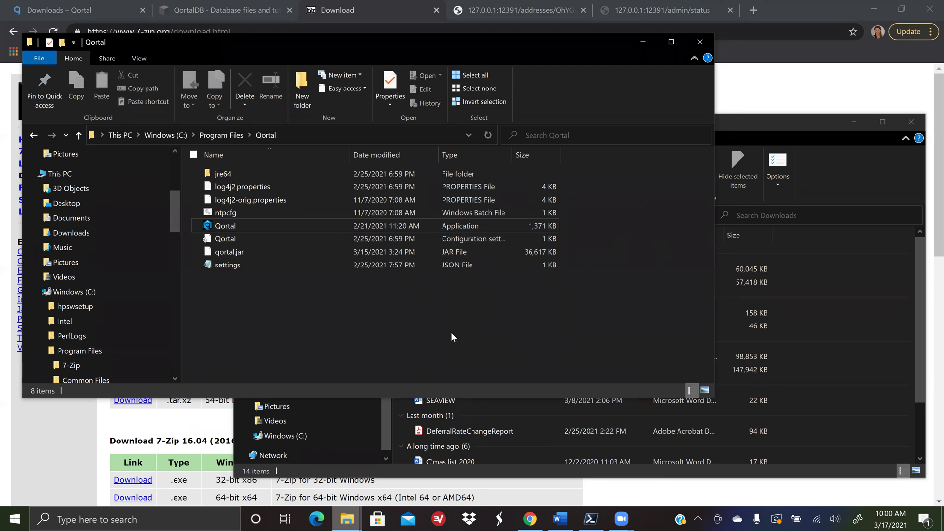
Bring up the Qortal Core tray menu once more for its Exit command, leave it, and recheck the core's status
left_click(698, 519)
right_click(722, 472)
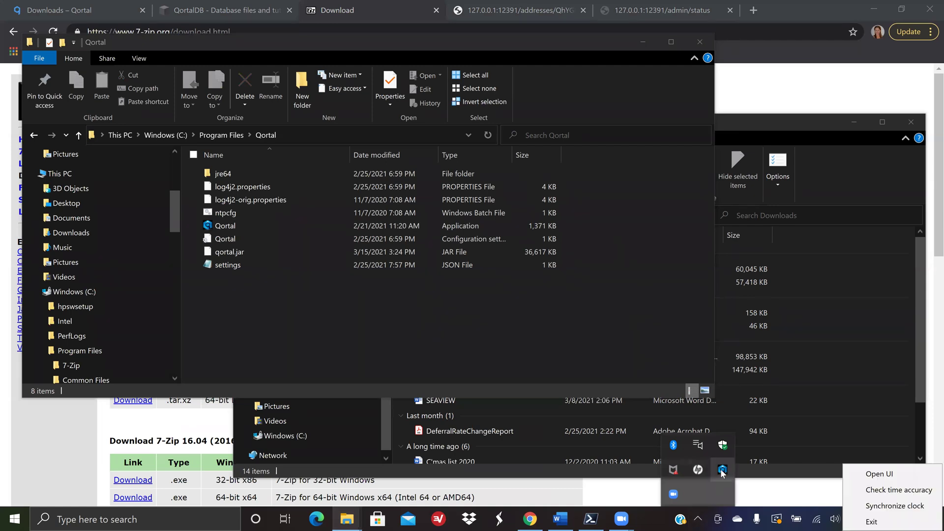
left_click(885, 520)
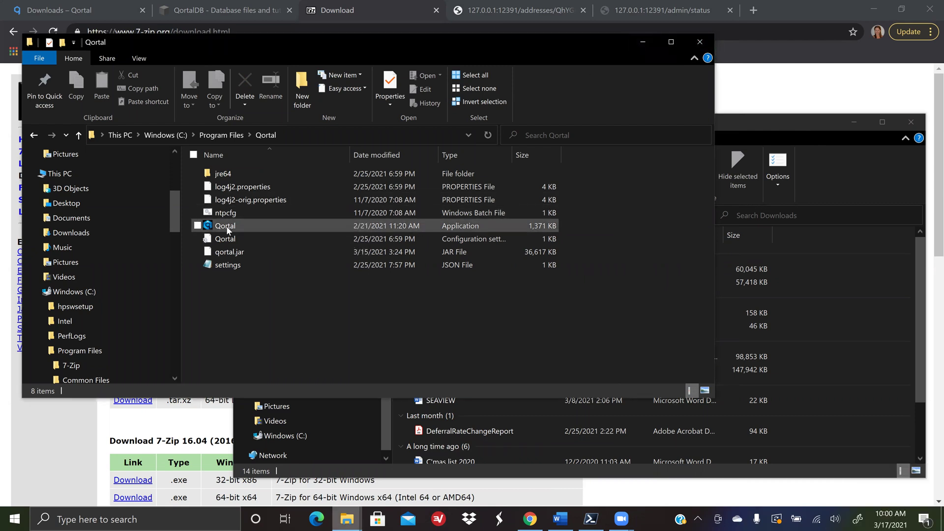
left_click(697, 518)
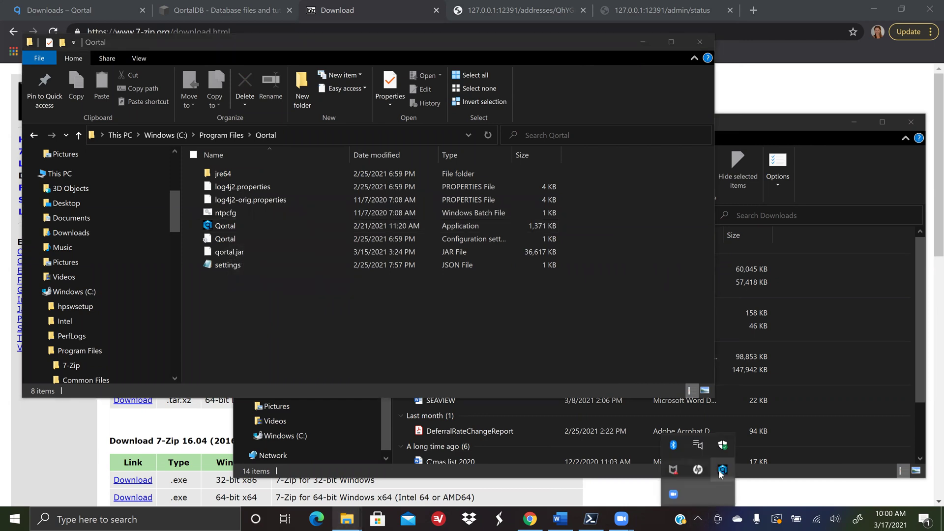
mouse_move(721, 472)
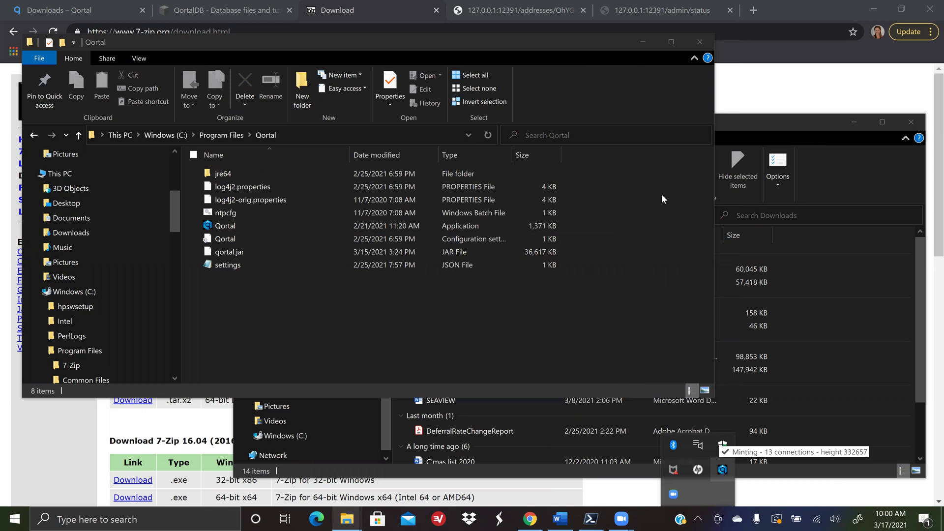
Minimize the open folder and browser windows and view the Qortal UI application in its Program Files folder
left_click(643, 42)
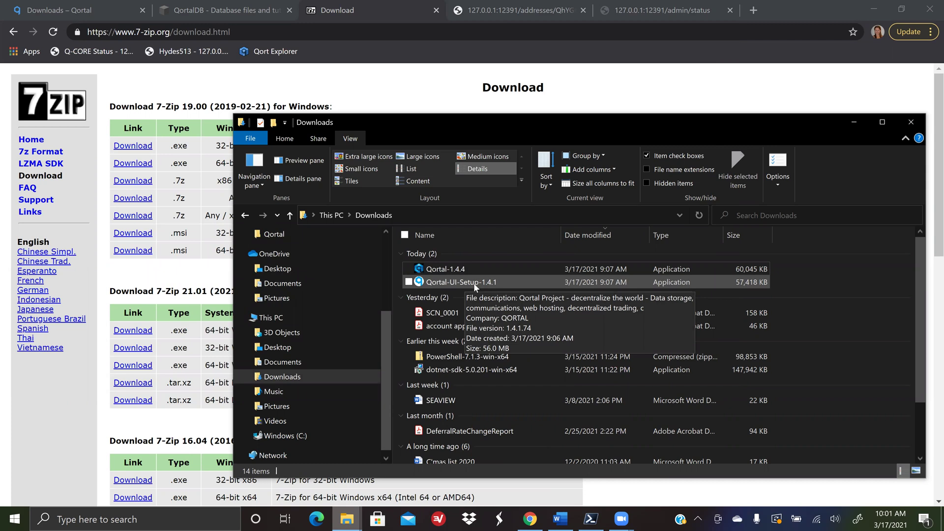
left_click(853, 122)
left_click(873, 9)
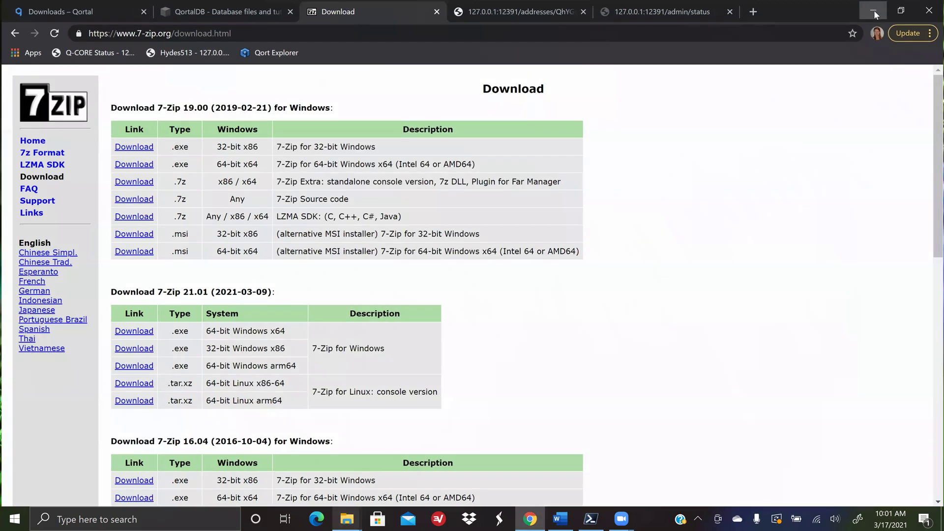
mouse_move(352, 519)
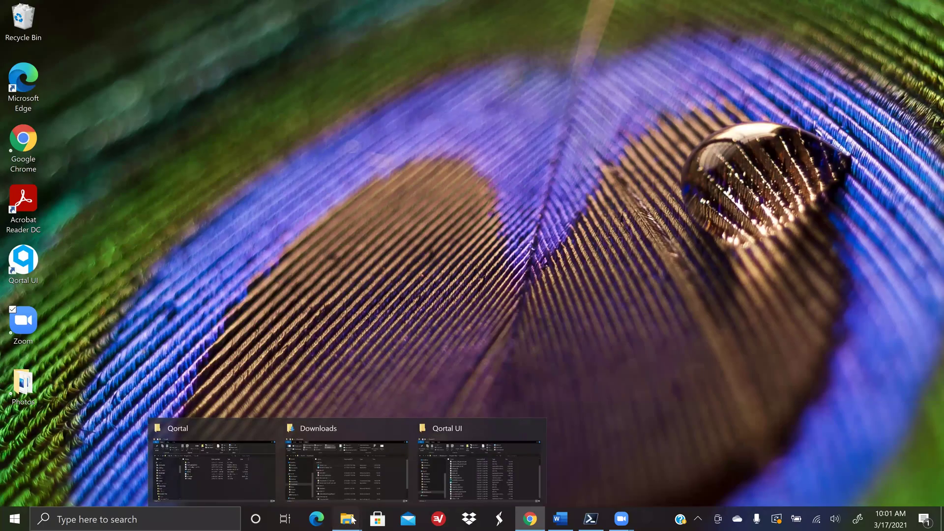
left_click(471, 458)
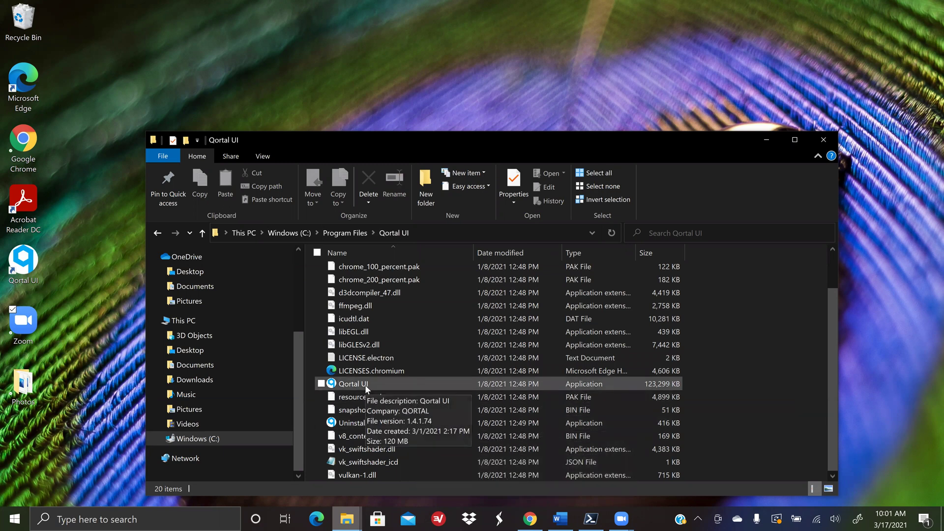
Minimize the Qortal UI folder, launch Qortal UI from its desktop shortcut, and maximize its window
left_click(766, 140)
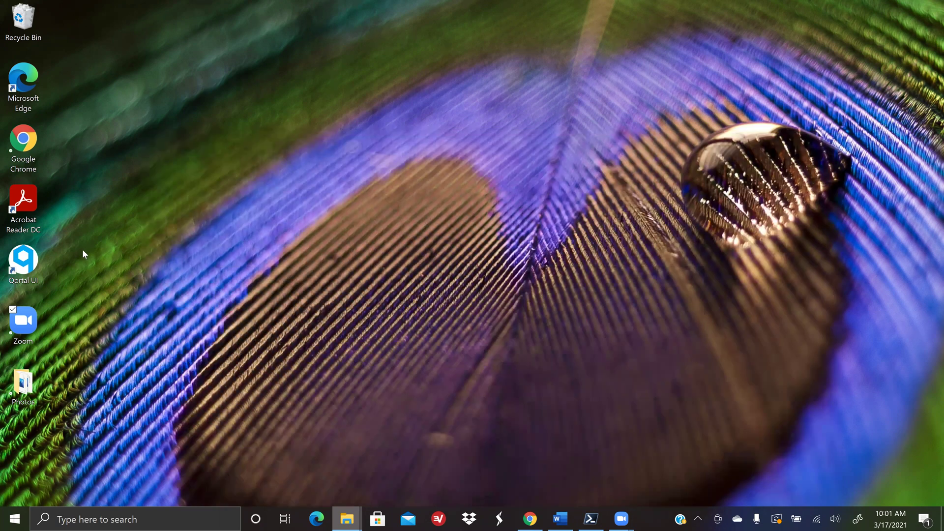
double_click(23, 261)
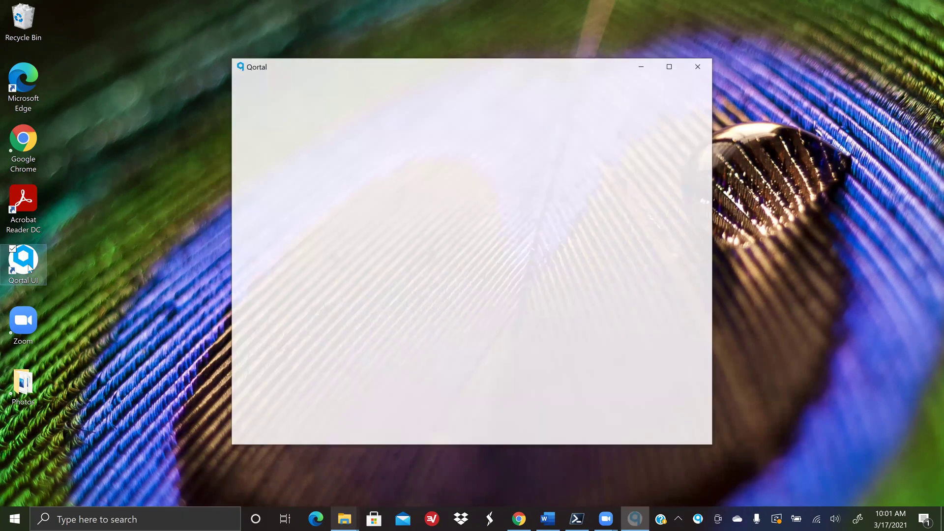
double_click(477, 66)
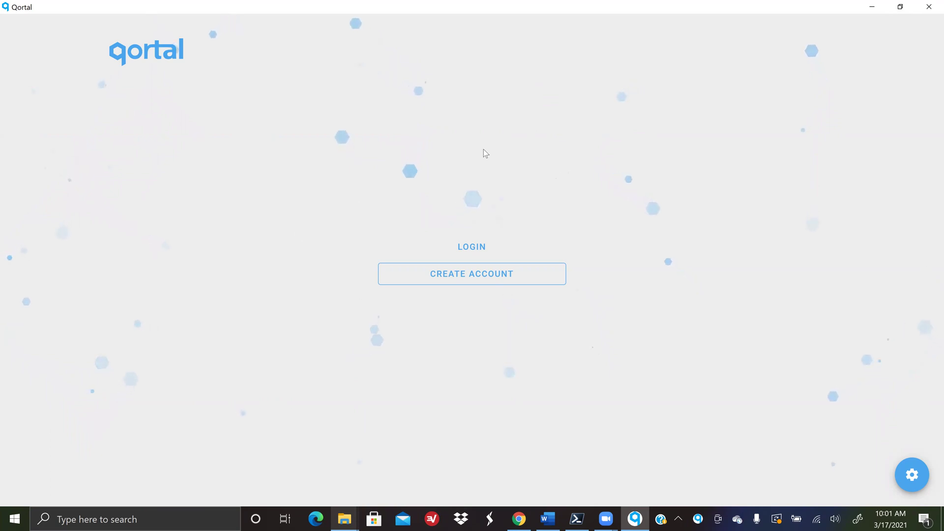
Start creating an account without showing the seed phrase, and enter the name testuser and an account password
left_click(482, 277)
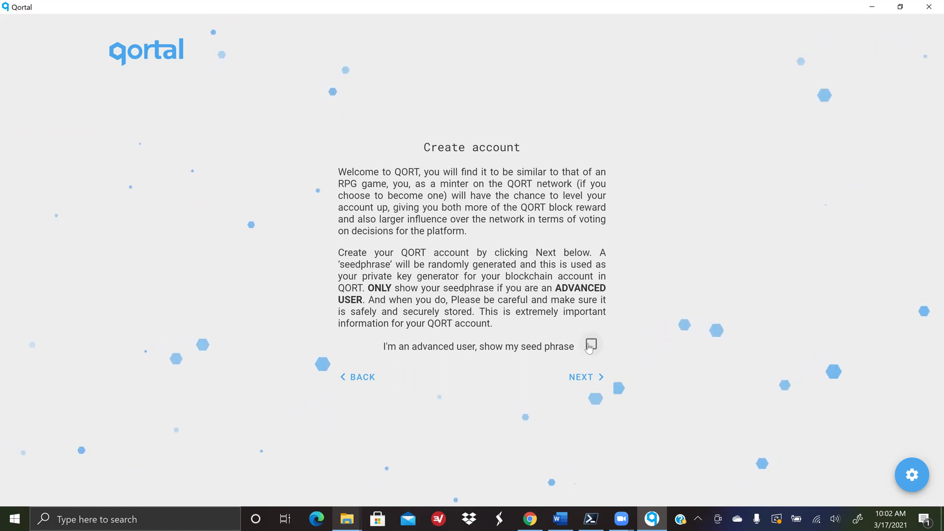
left_click(584, 377)
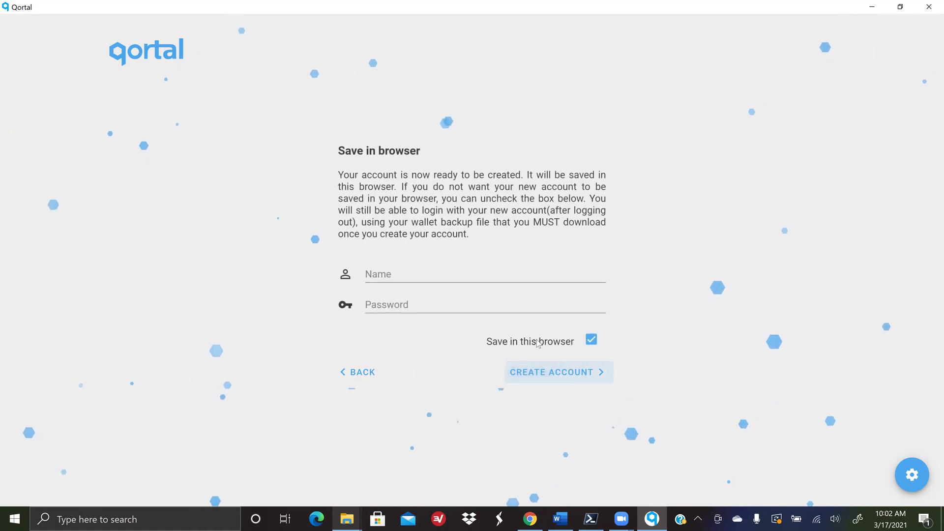
left_click(510, 272)
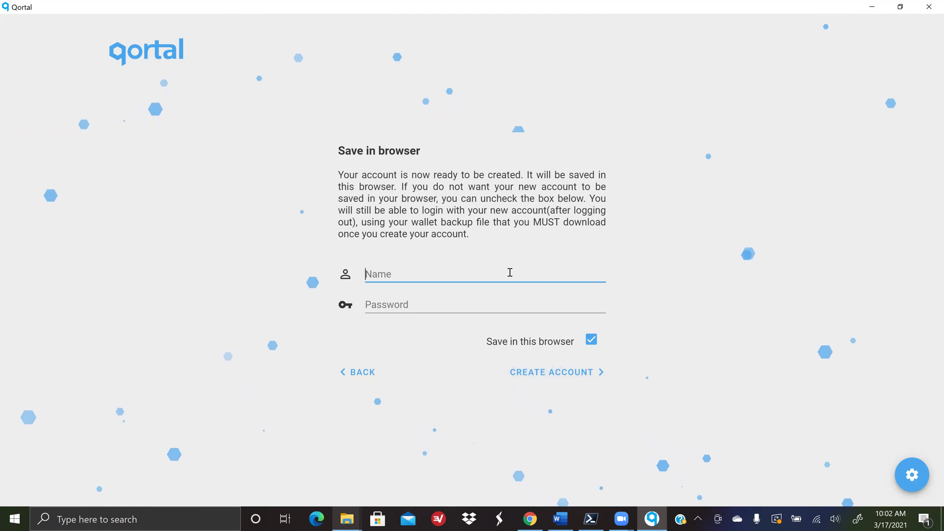
type("testuser")
key("Tab")
type("********")
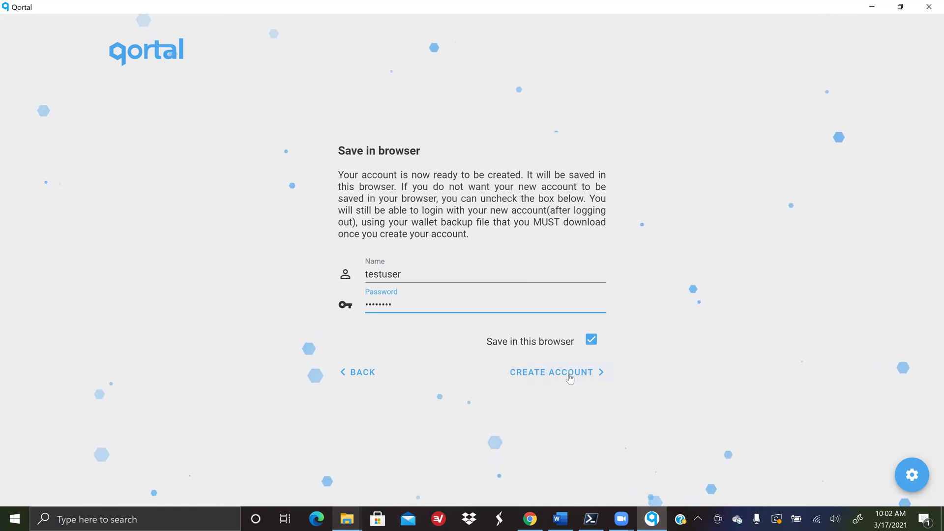
Back out of account creation to the start screen and open the list of saved accounts for login
left_click(359, 375)
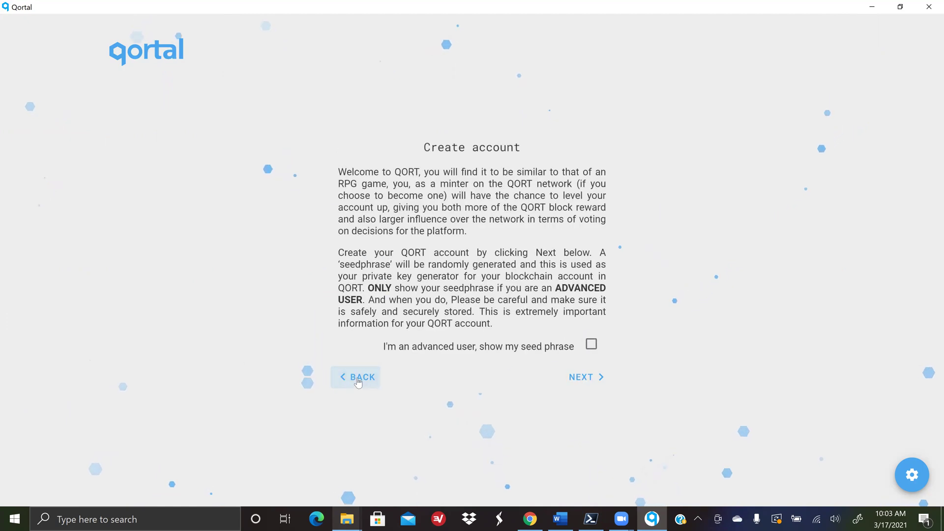
left_click(358, 381)
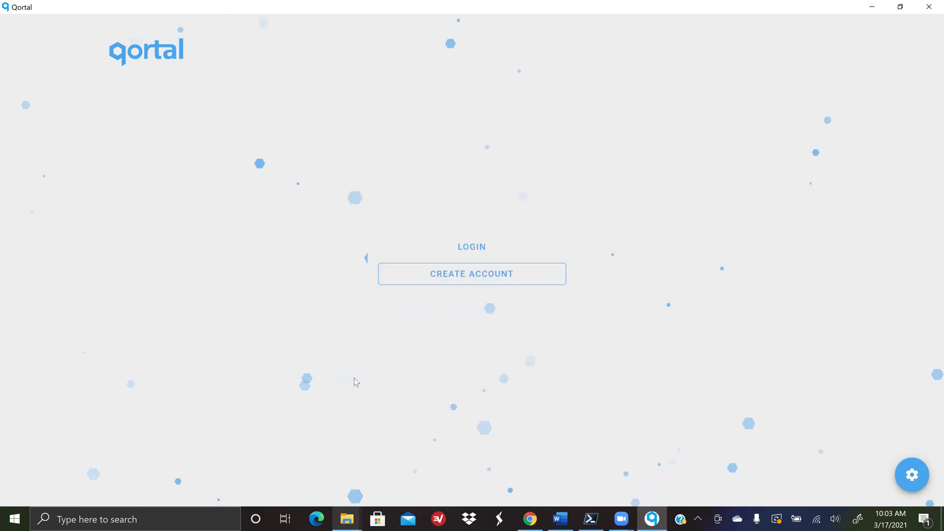
left_click(473, 247)
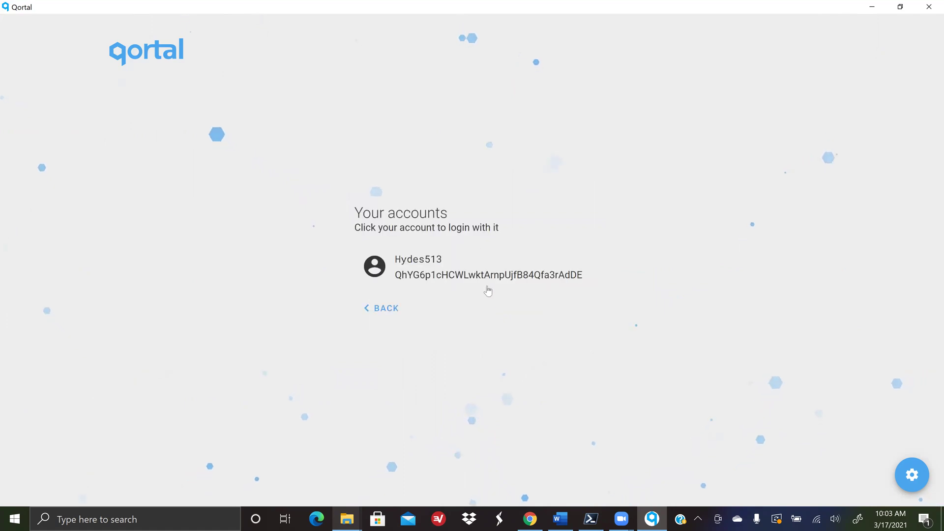